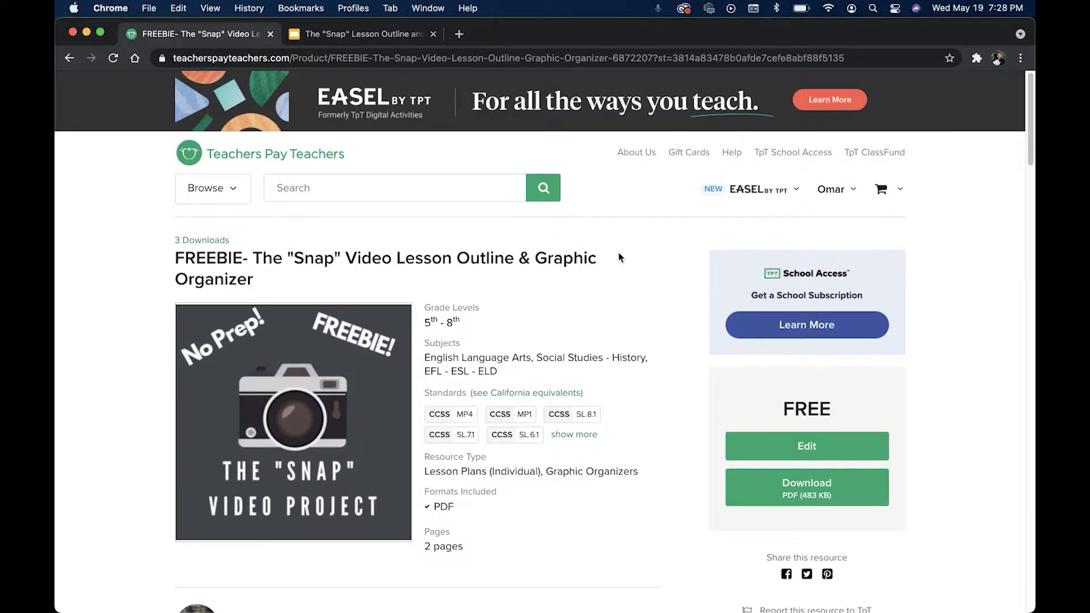
# Present the Snap video lesson outline slides full screen.
pyautogui.click(348, 40)
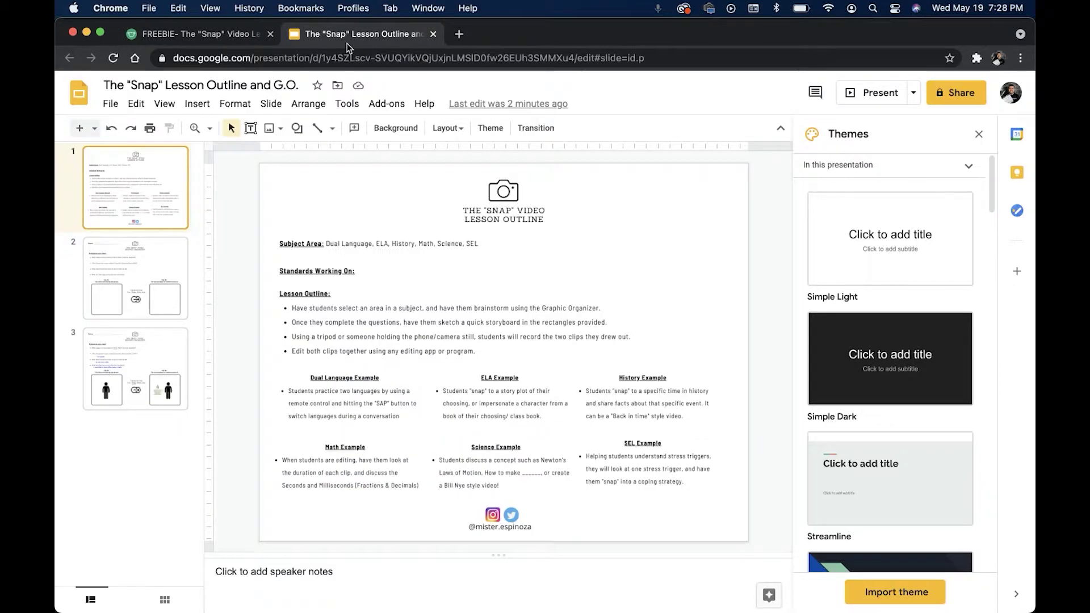
pyautogui.click(885, 93)
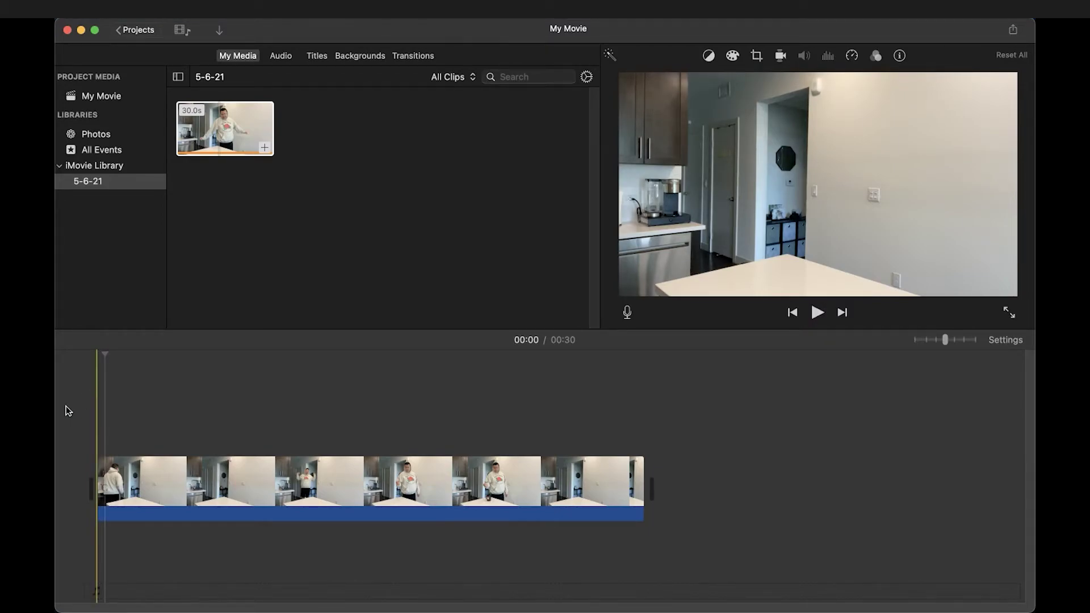
pyautogui.press('space')
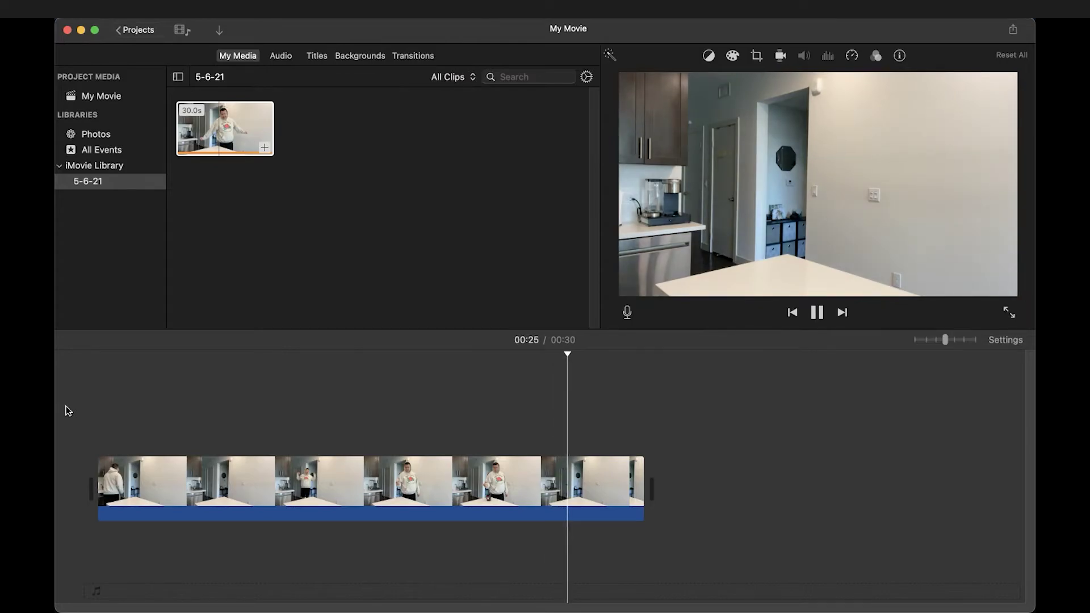
pyautogui.click(117, 402)
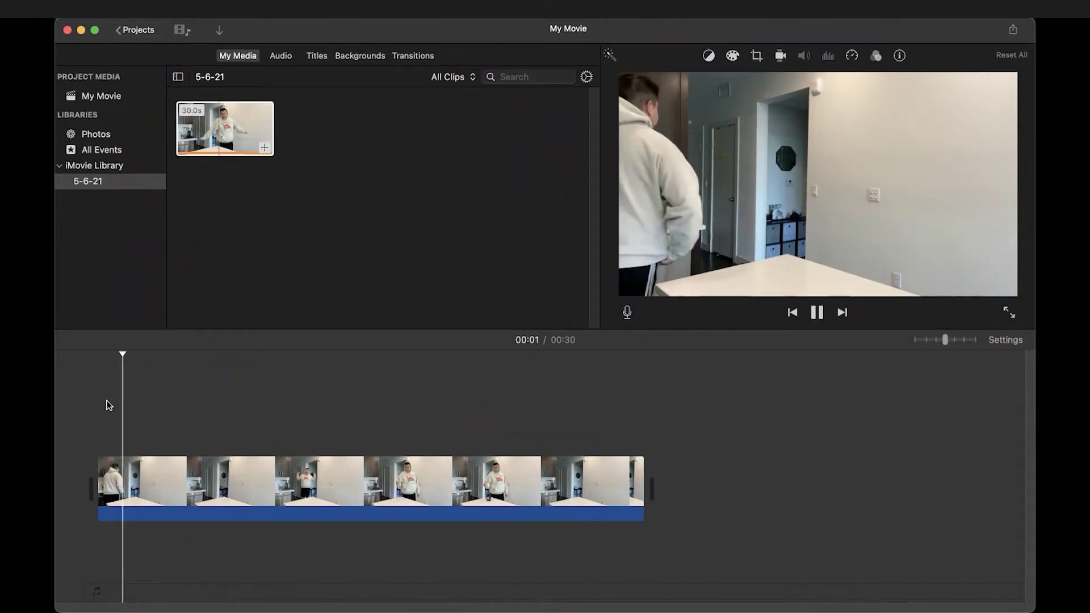
pyautogui.press('space')
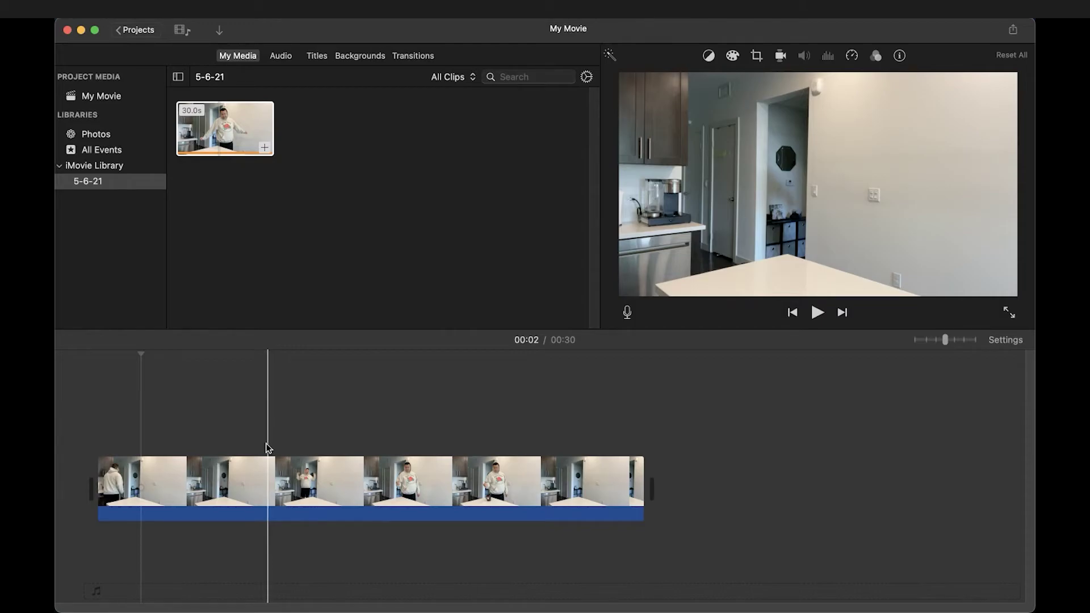
# Split the kitchen clip at the 9-second mark and delete the 9.4s opening piece.
pyautogui.click(268, 466)
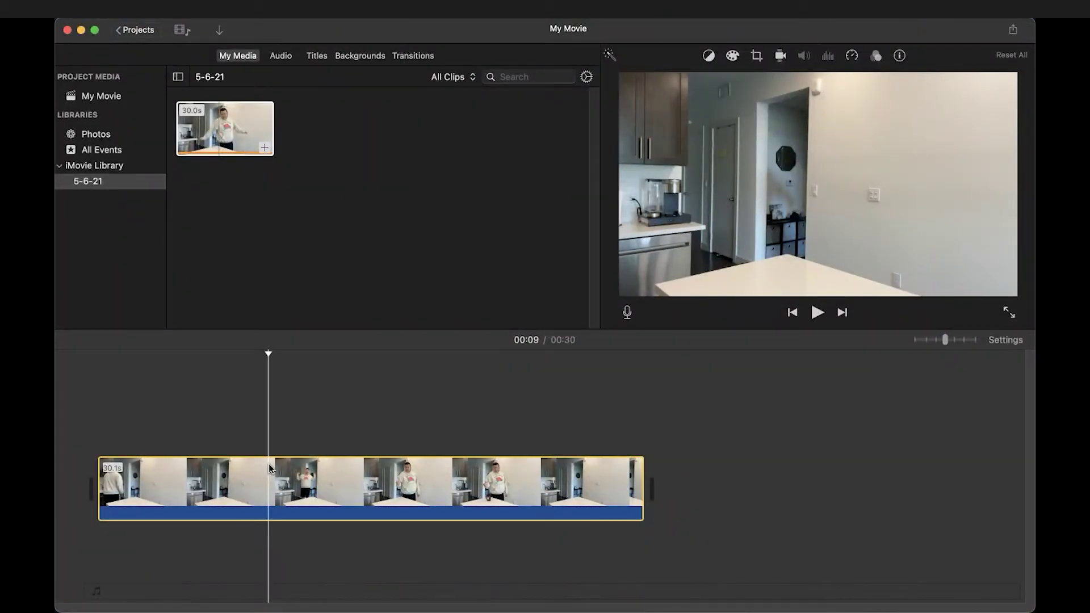
pyautogui.rightClick(268, 465)
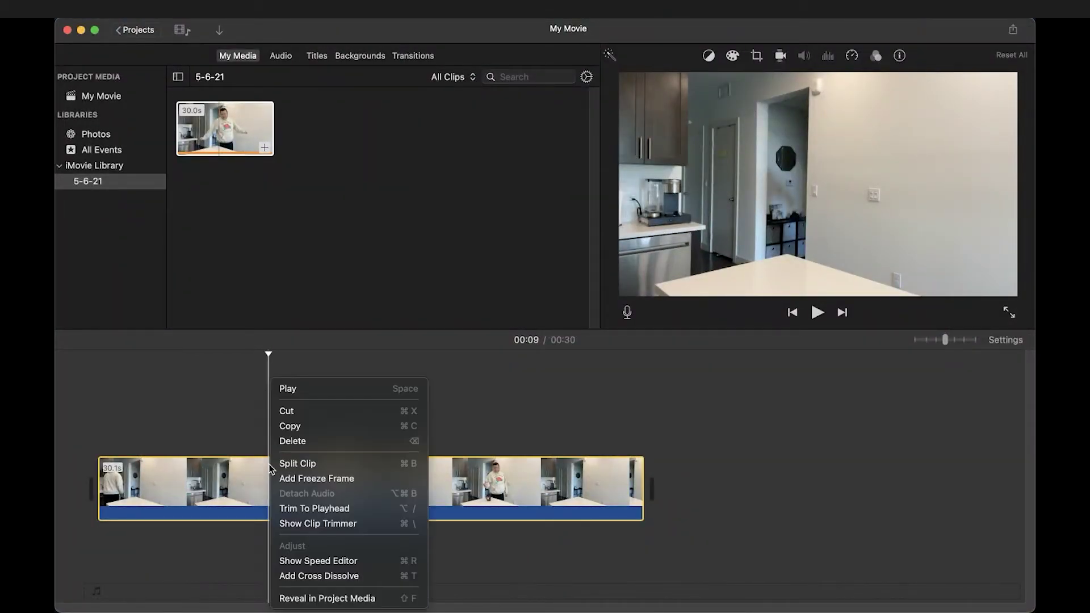
pyautogui.click(302, 463)
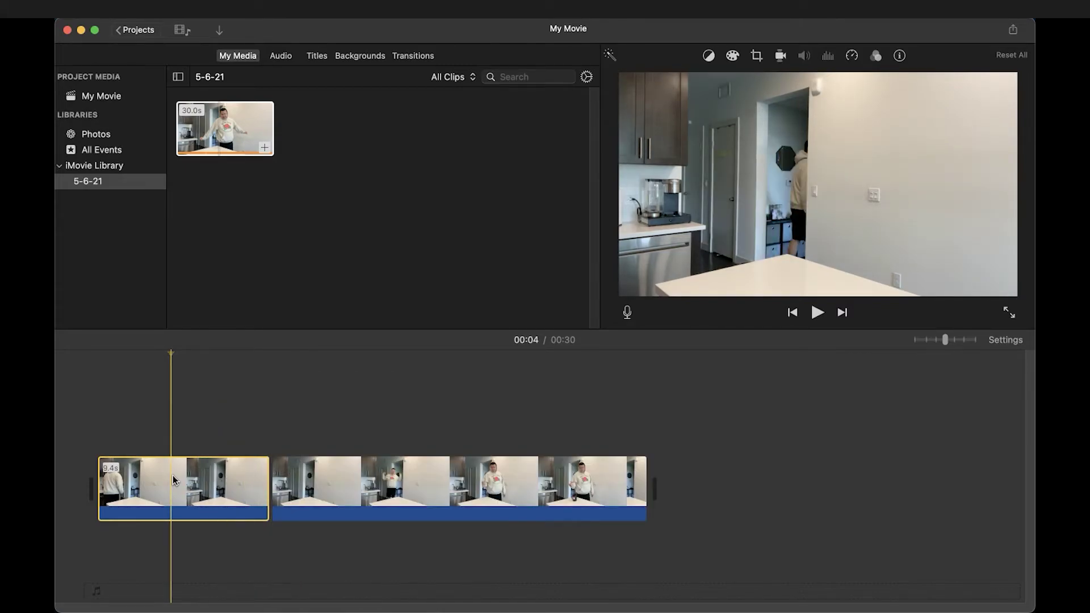
pyautogui.press('Delete')
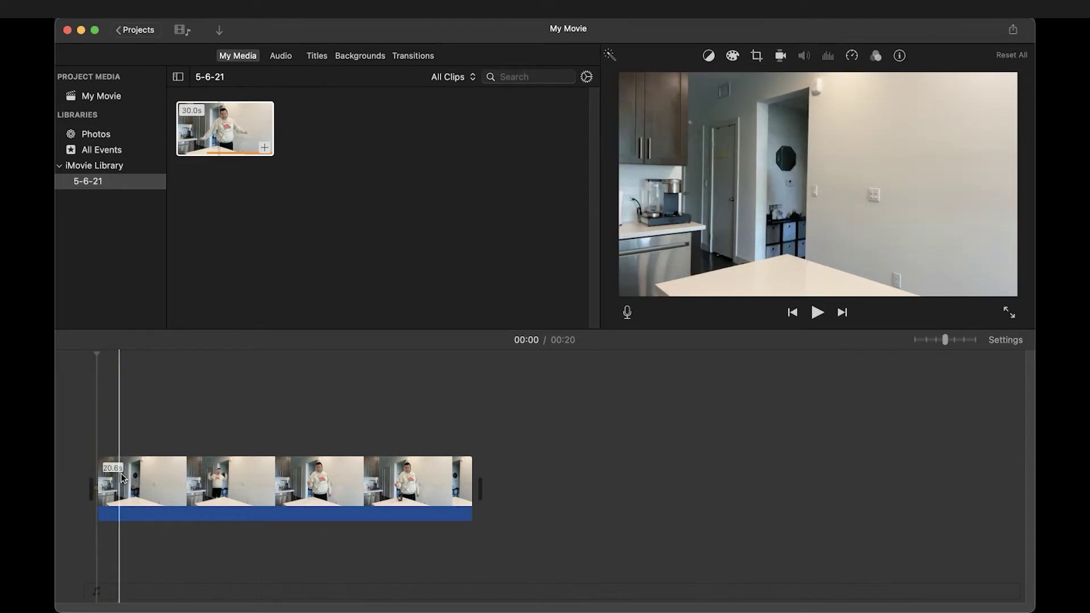
# Split at 7 and 12 seconds, delete the 4.9s middle piece and the trailing 4.1s piece.
pyautogui.click(230, 476)
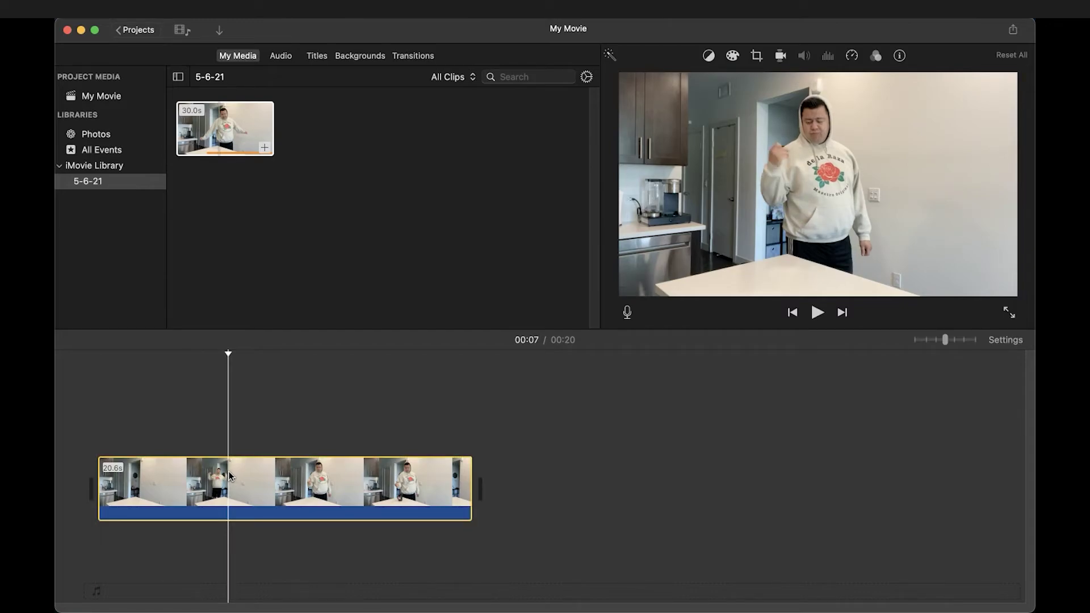
pyautogui.press('super+b')
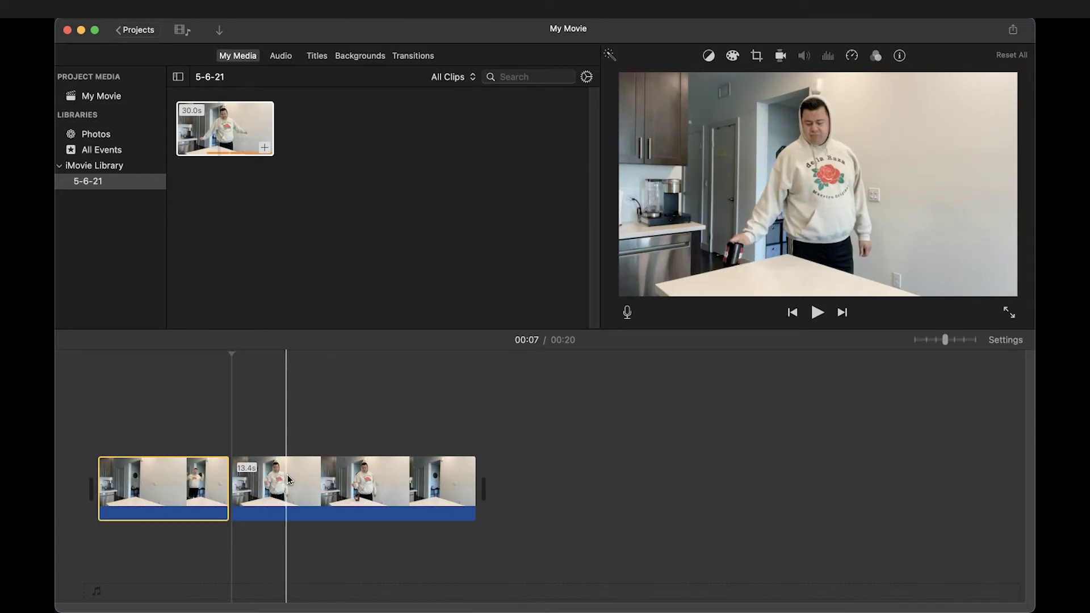
pyautogui.click(322, 481)
pyautogui.press('super+b')
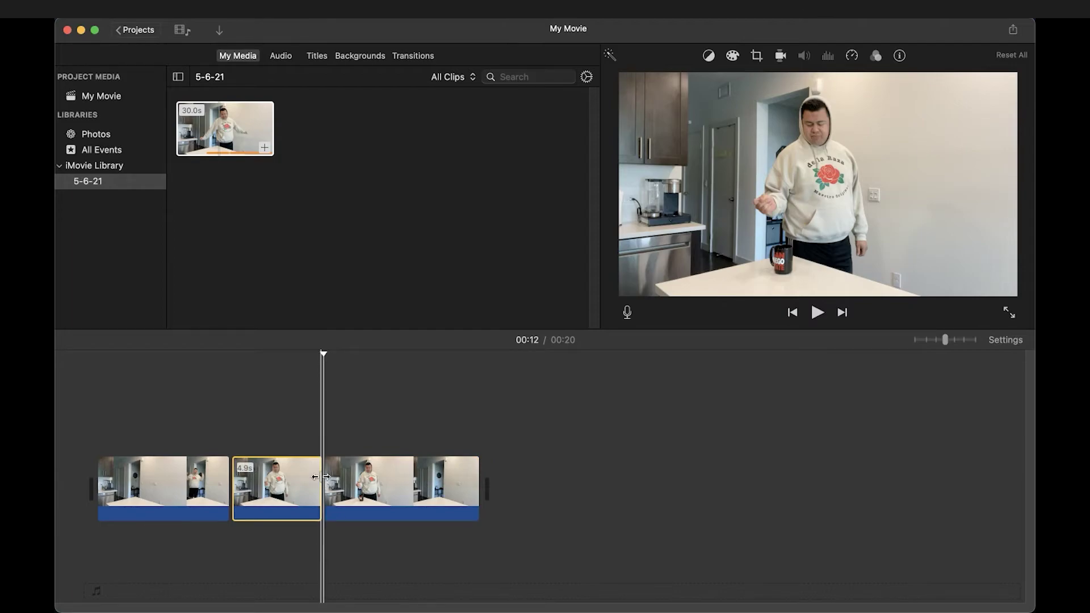
pyautogui.click(300, 486)
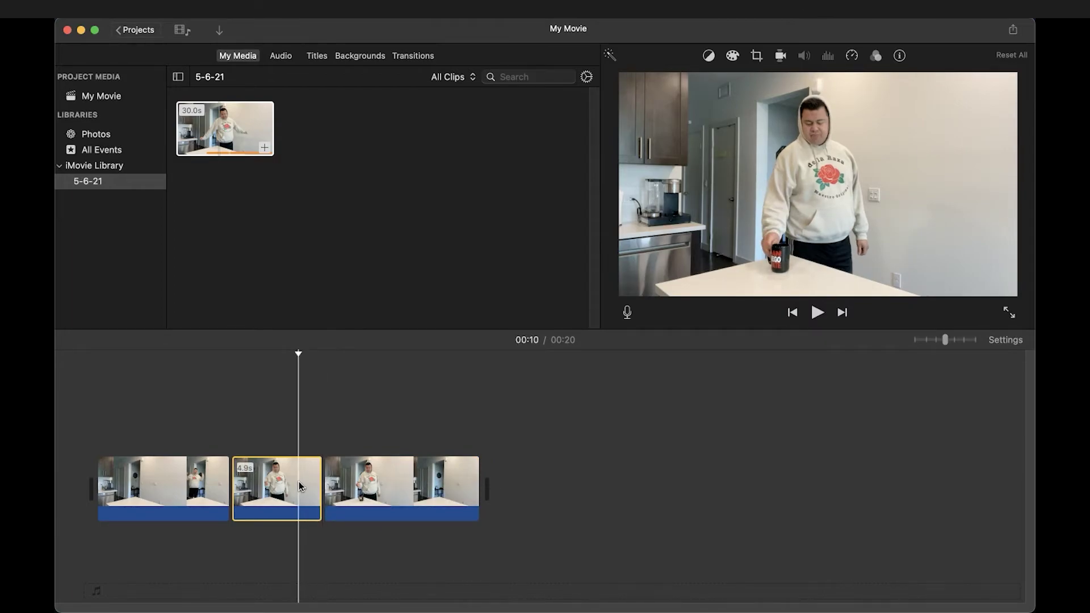
pyautogui.press('Delete')
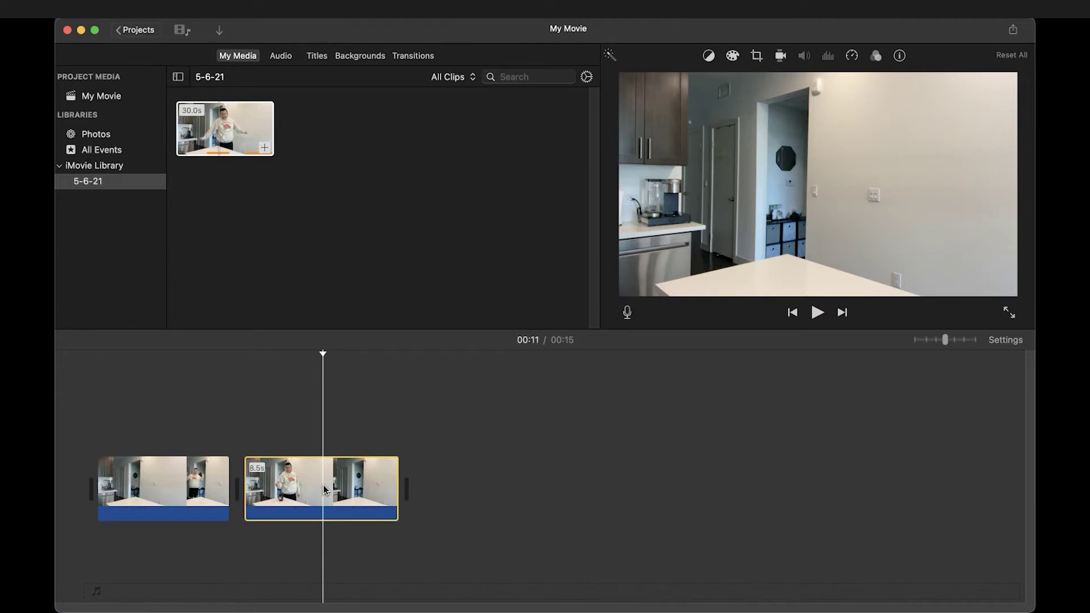
pyautogui.press('super+b')
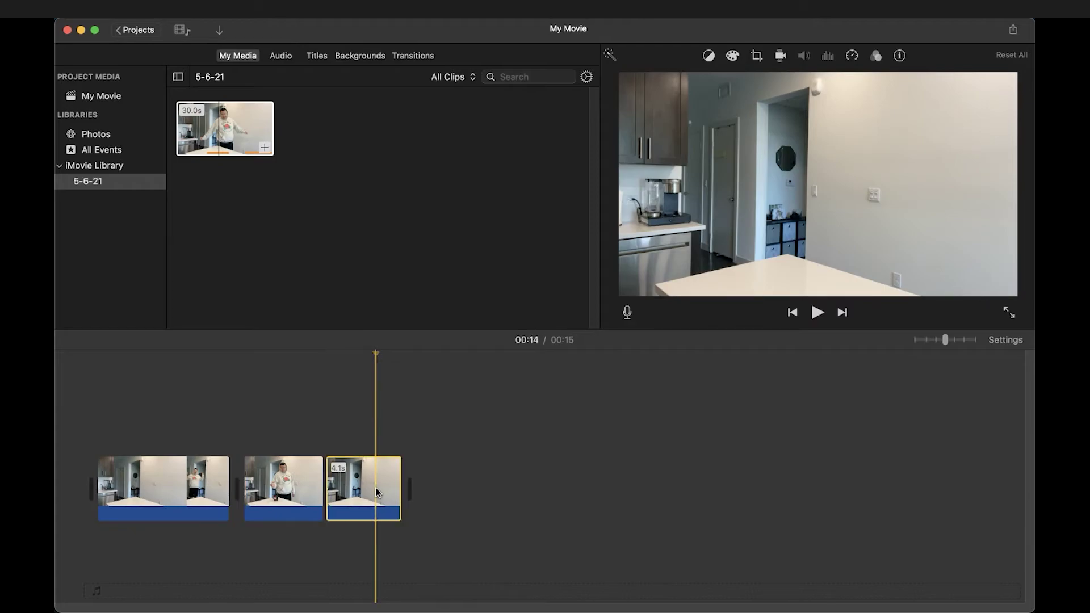
pyautogui.press('Delete')
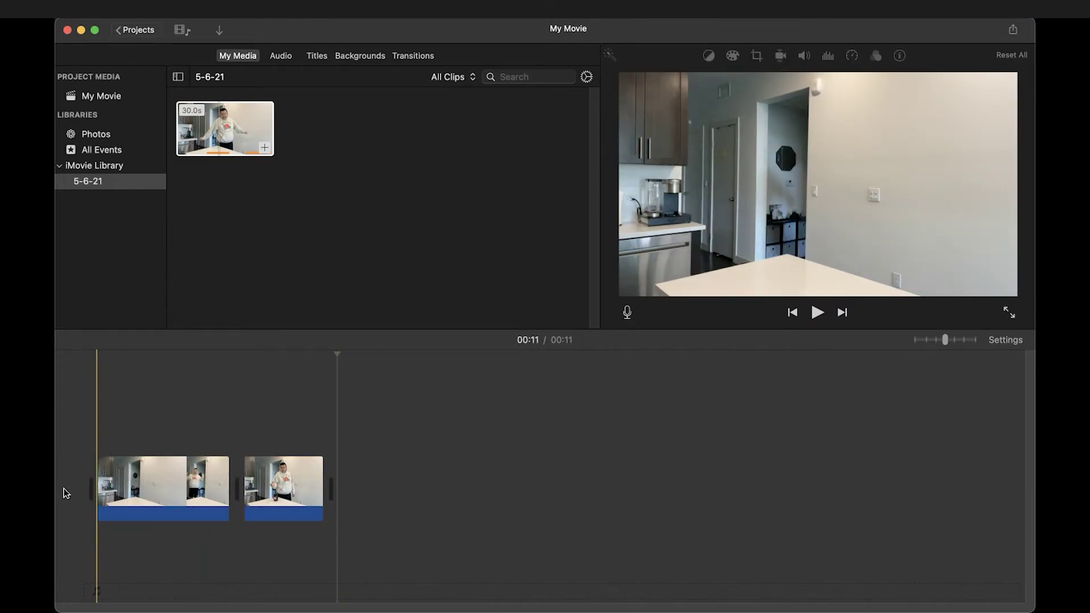
# Play the two-clip, 11-second kitchen movie from the start.
pyautogui.press('space')
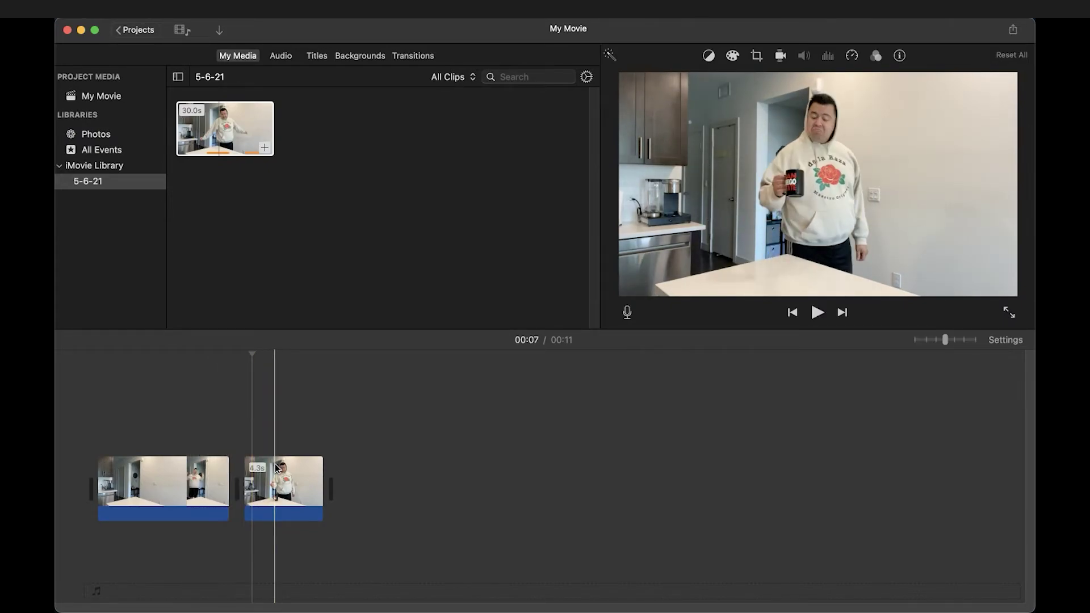
# Drag the second clip's start edge earlier so the movie runs 13 seconds, then preview it.
pyautogui.click(247, 481)
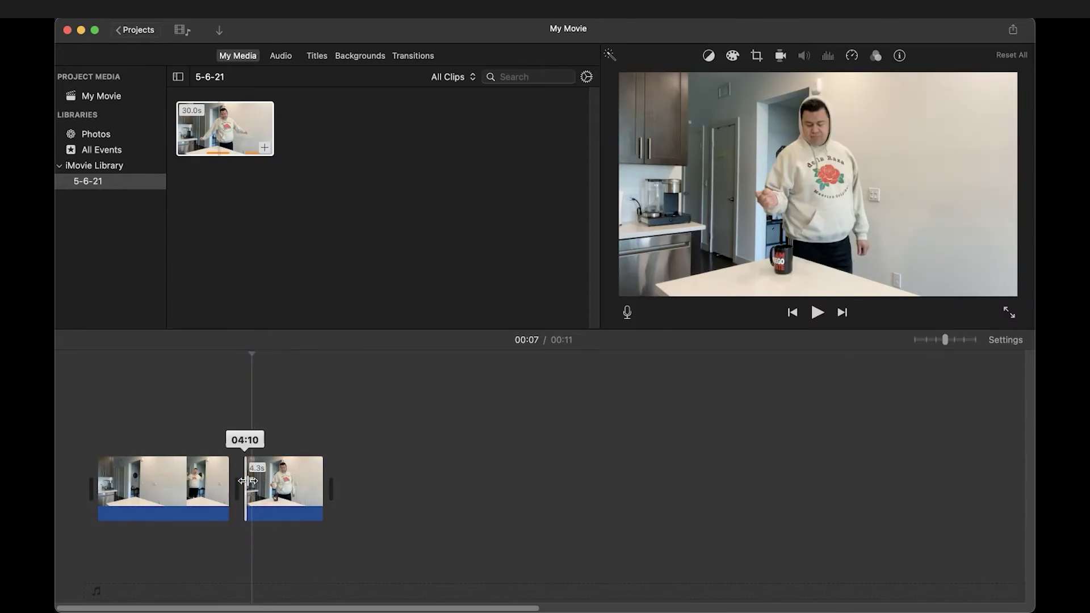
pyautogui.moveTo(247, 481); pyautogui.dragTo(190, 481)
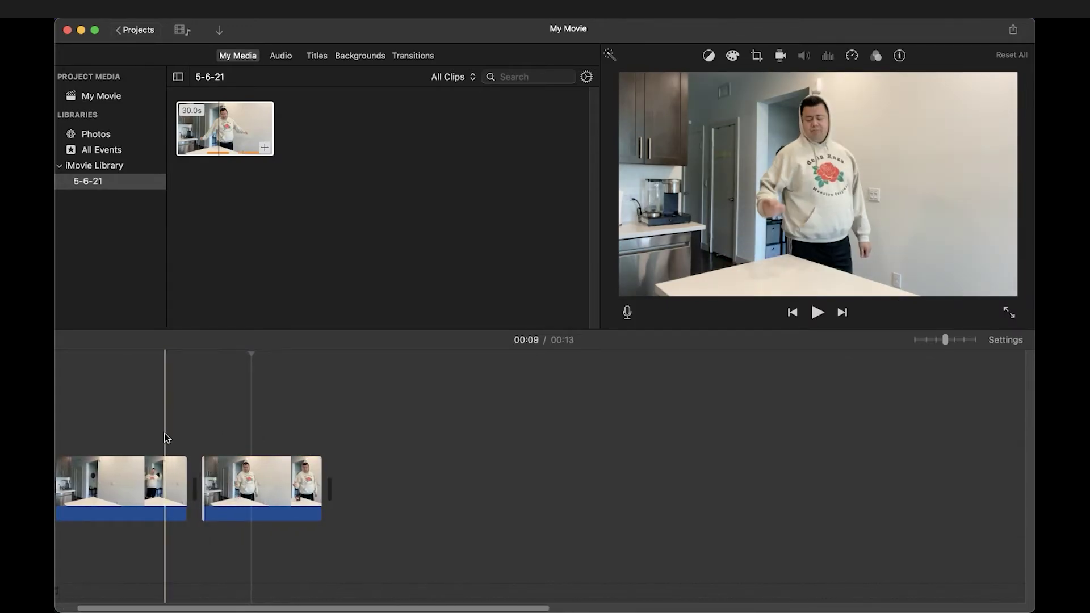
pyautogui.press('space')
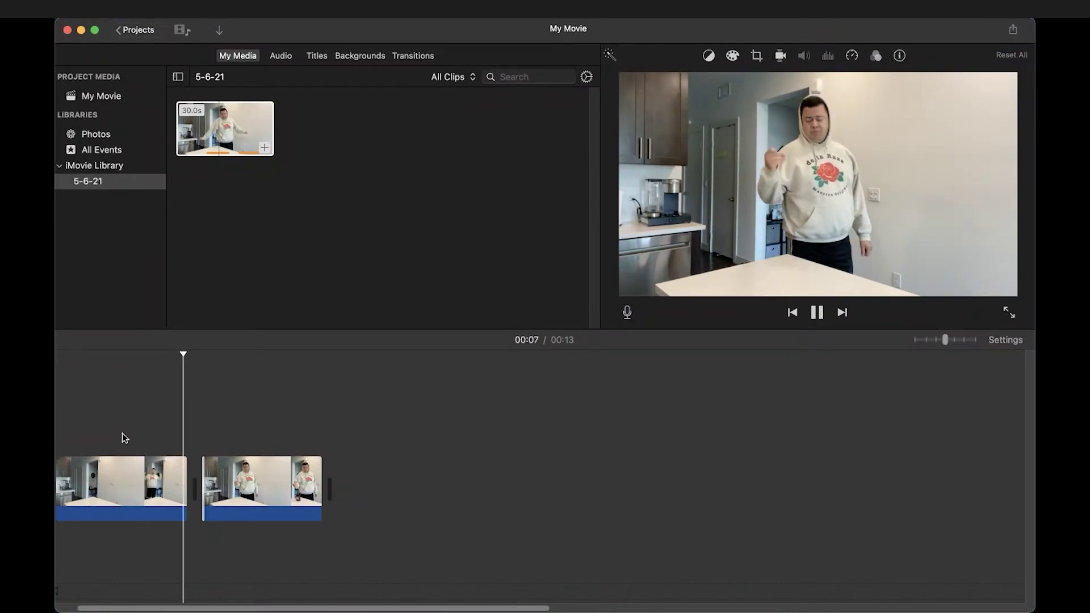
pyautogui.press('space')
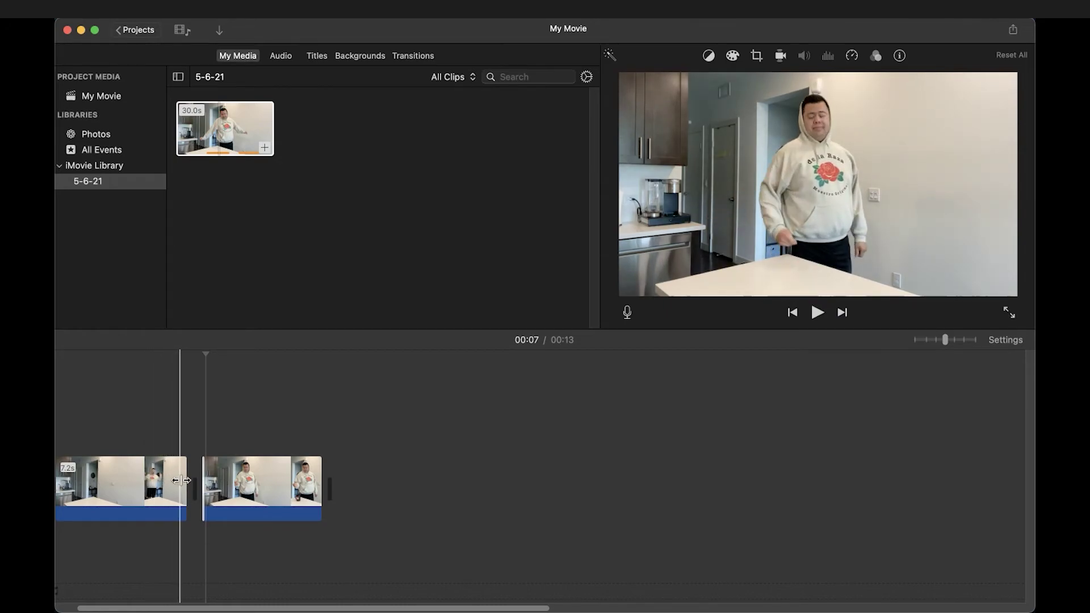
# Clear both clips from the timeline and place the full 30-second kitchen clip instead.
pyautogui.moveTo(186, 481); pyautogui.dragTo(227, 481)
pyautogui.moveTo(417, 540); pyautogui.dragTo(67, 466)
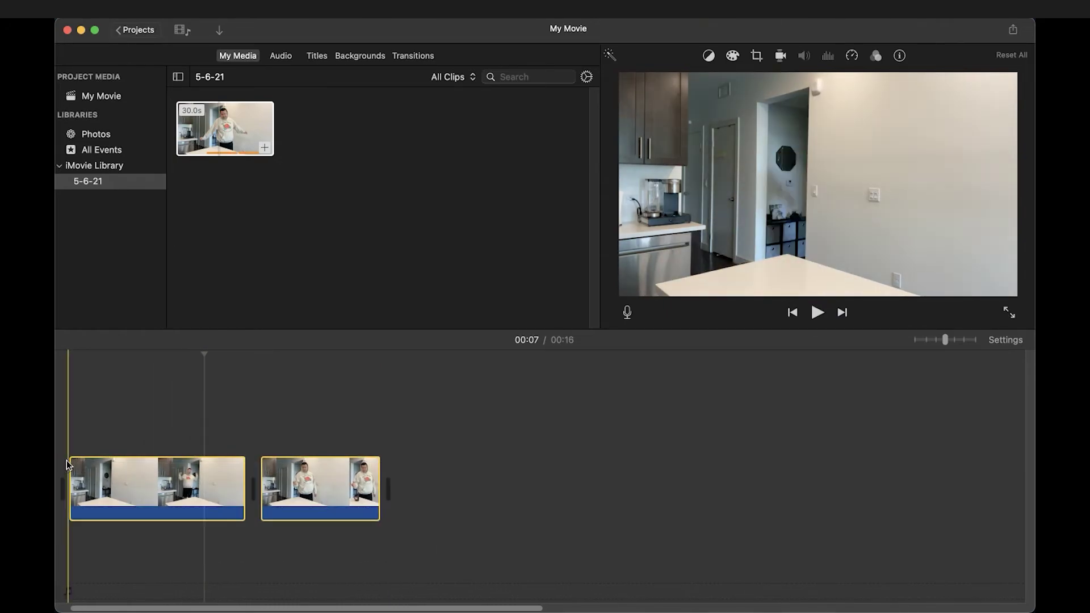
pyautogui.press('Delete')
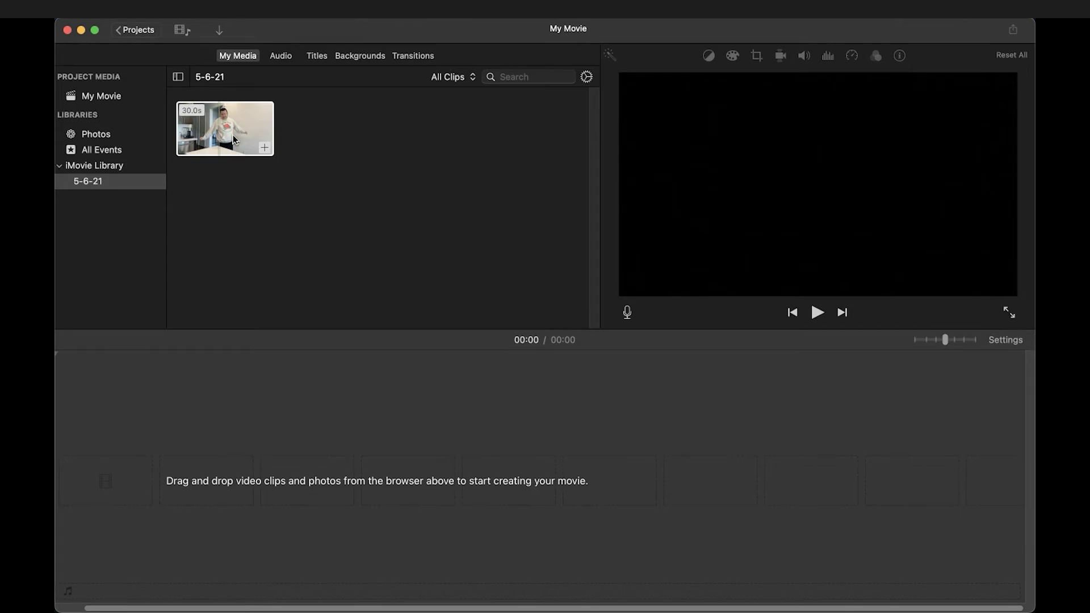
pyautogui.moveTo(233, 141); pyautogui.dragTo(199, 392)
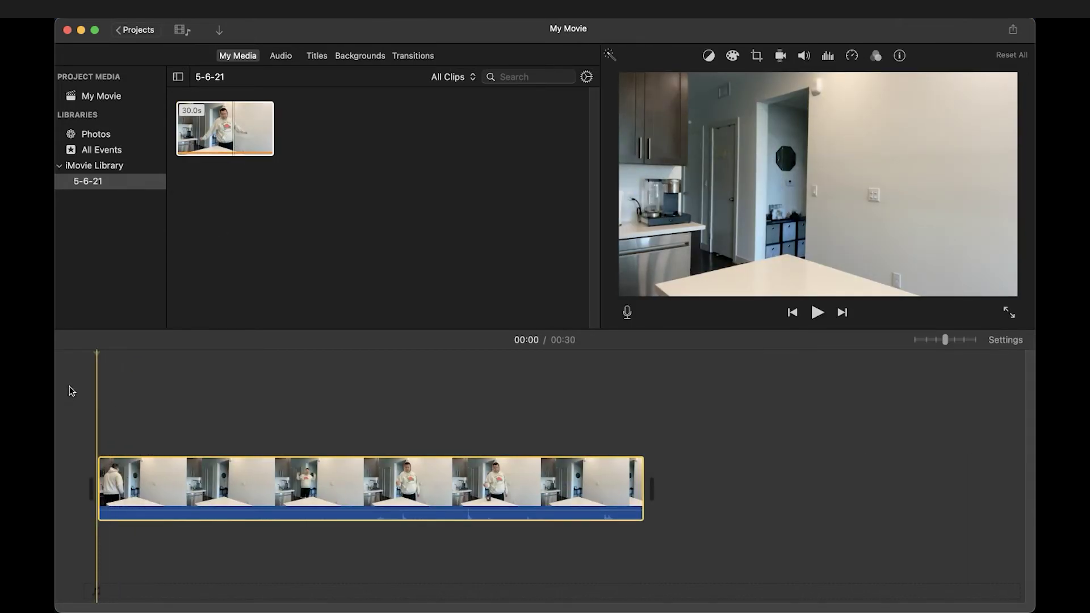
# Detach the clip's audio, delete the audio track, and briefly play the movie.
pyautogui.rightClick(166, 475)
pyautogui.click(177, 493)
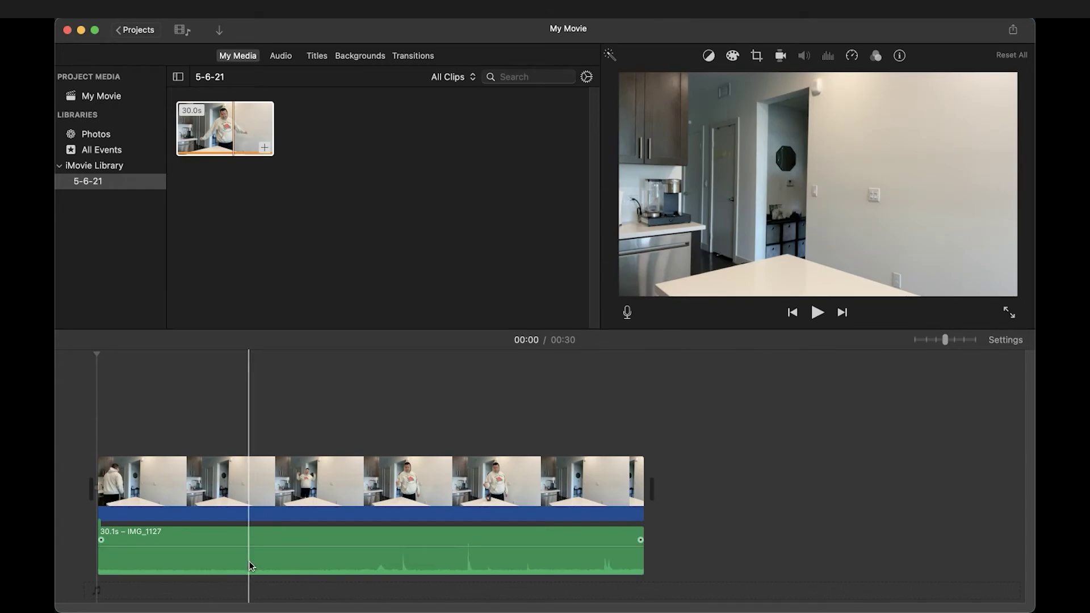
pyautogui.click(251, 554)
pyautogui.press('Delete')
pyautogui.press('\\')
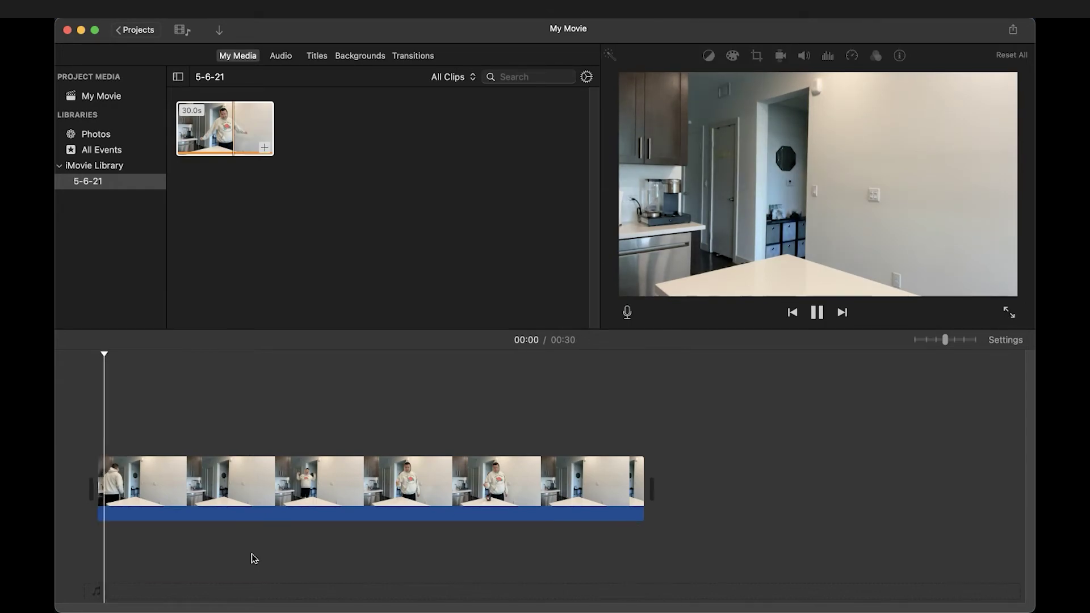
pyautogui.press('space')
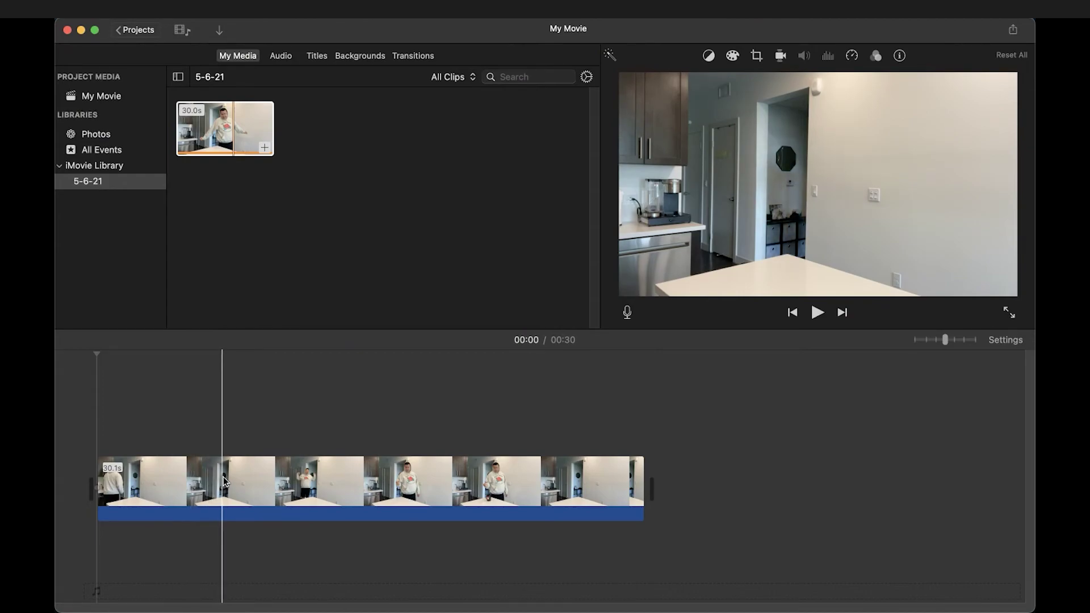
# Split the kitchen clip at 00:10 into 10.0s and 20.1s pieces, then select the first piece.
pyautogui.click(280, 485)
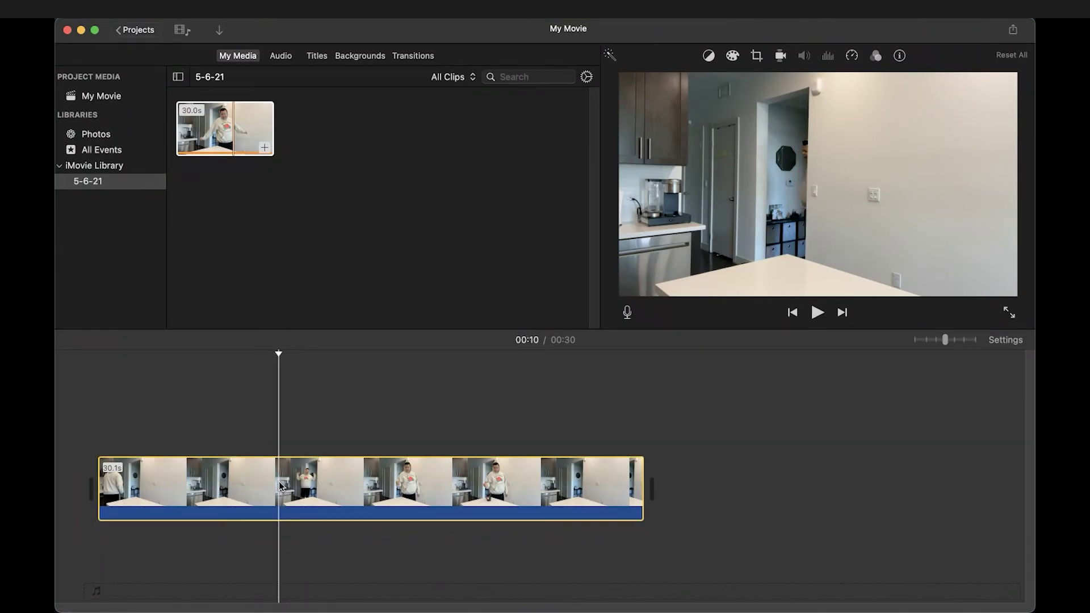
pyautogui.rightClick(280, 484)
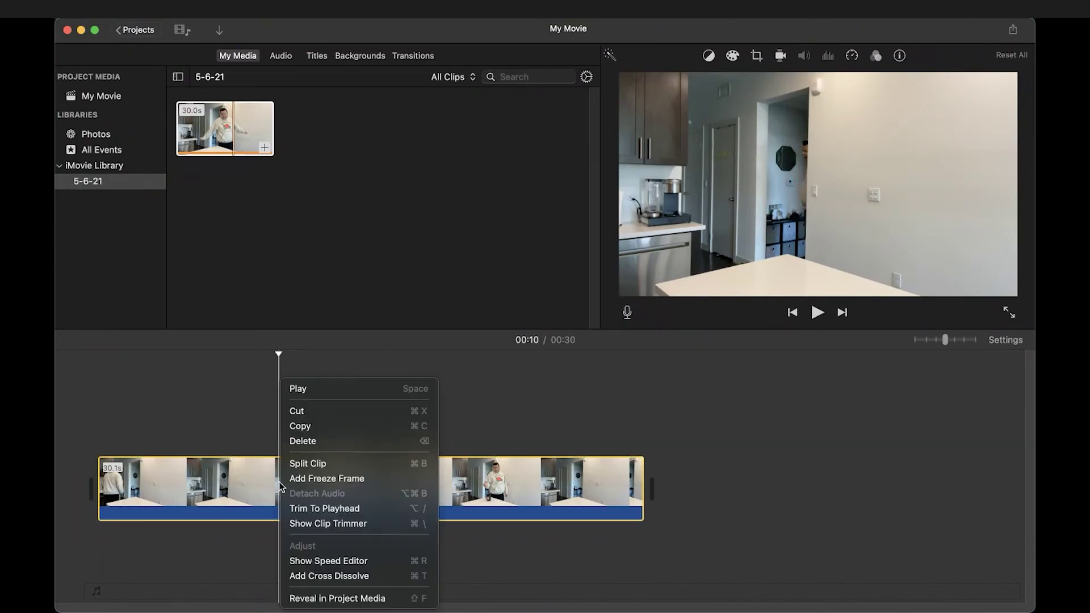
pyautogui.click(308, 465)
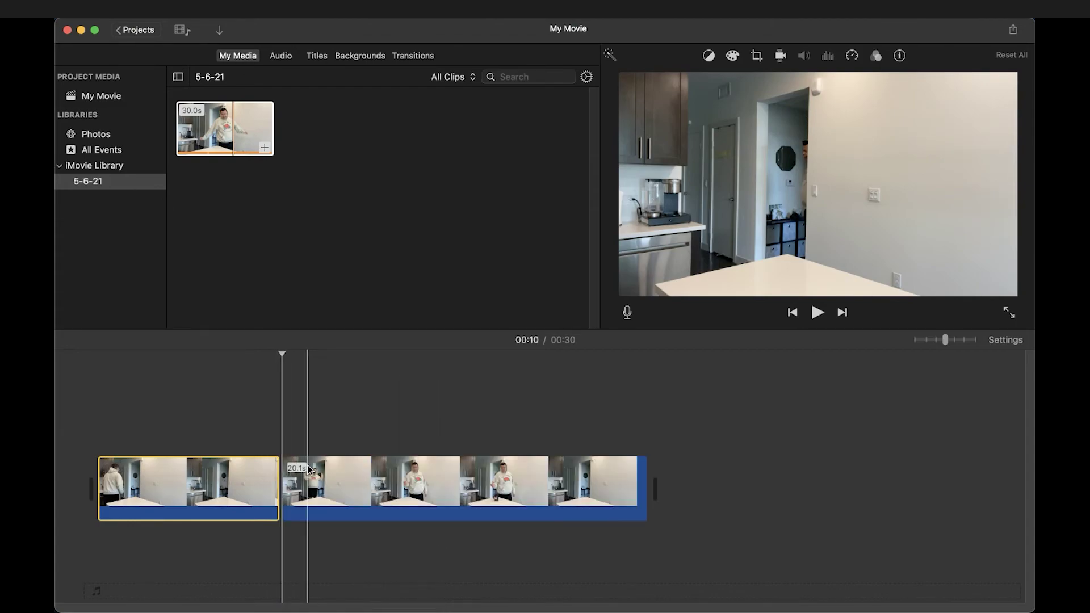
pyautogui.click(199, 487)
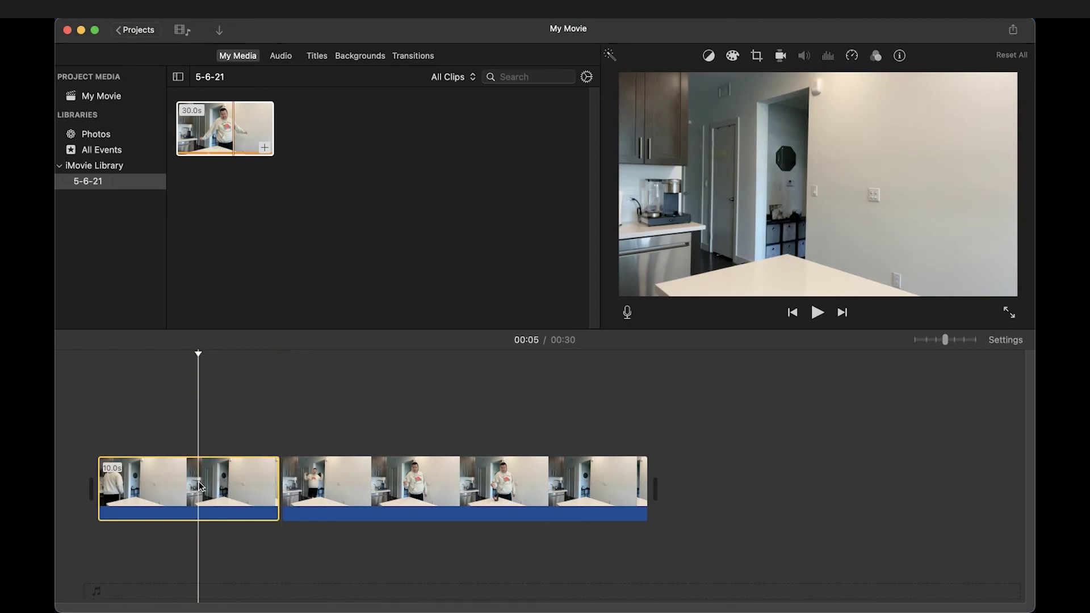
# Delete the 10-second opening clip and split the 20.1s remainder at the 6-second point.
pyautogui.press('Delete')
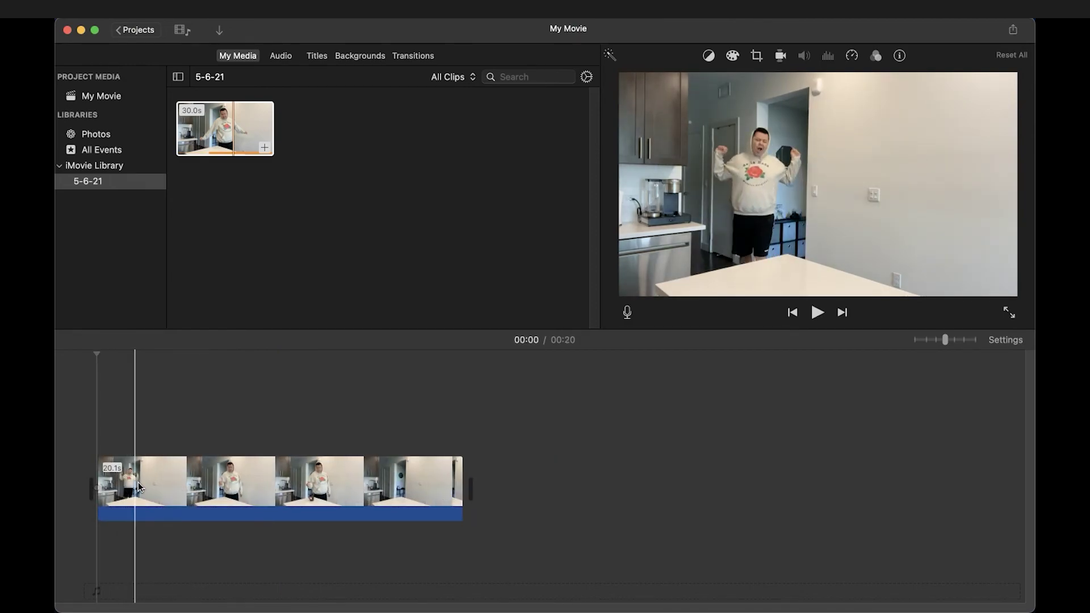
pyautogui.click(223, 487)
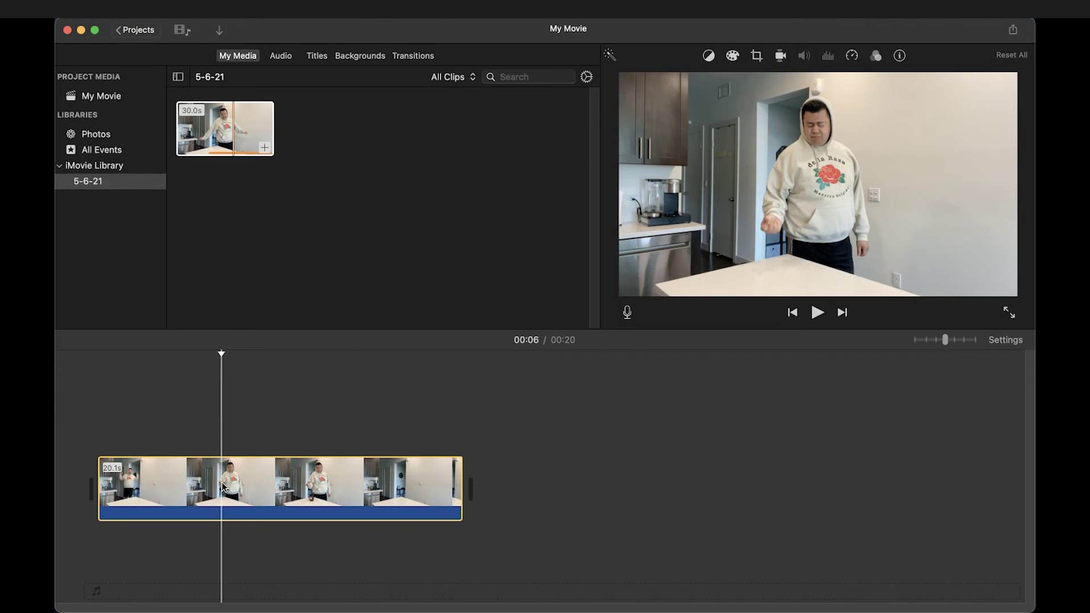
pyautogui.rightClick(223, 487)
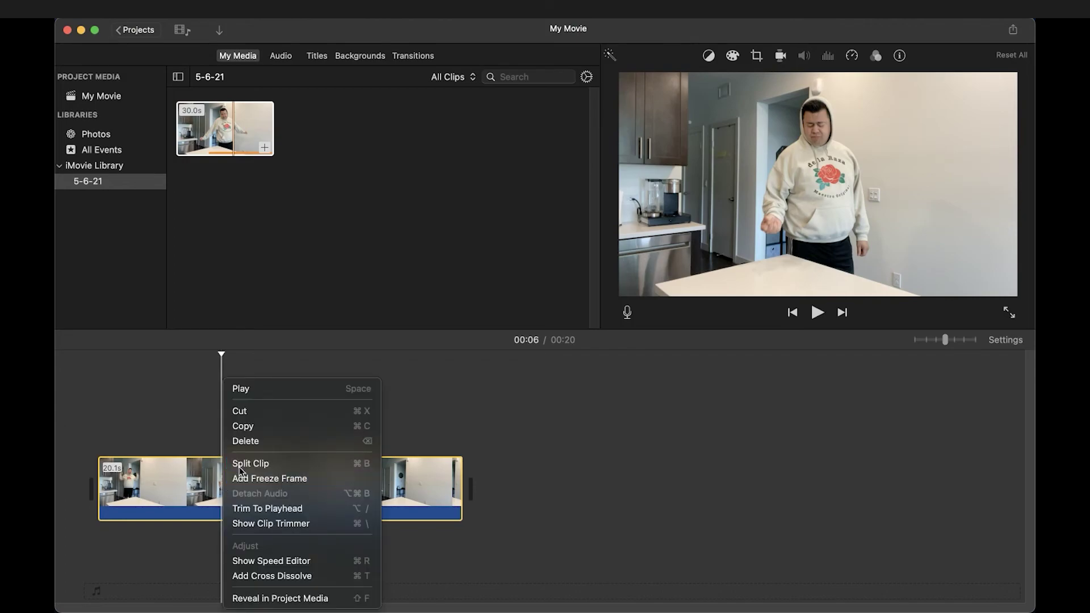
pyautogui.click(238, 463)
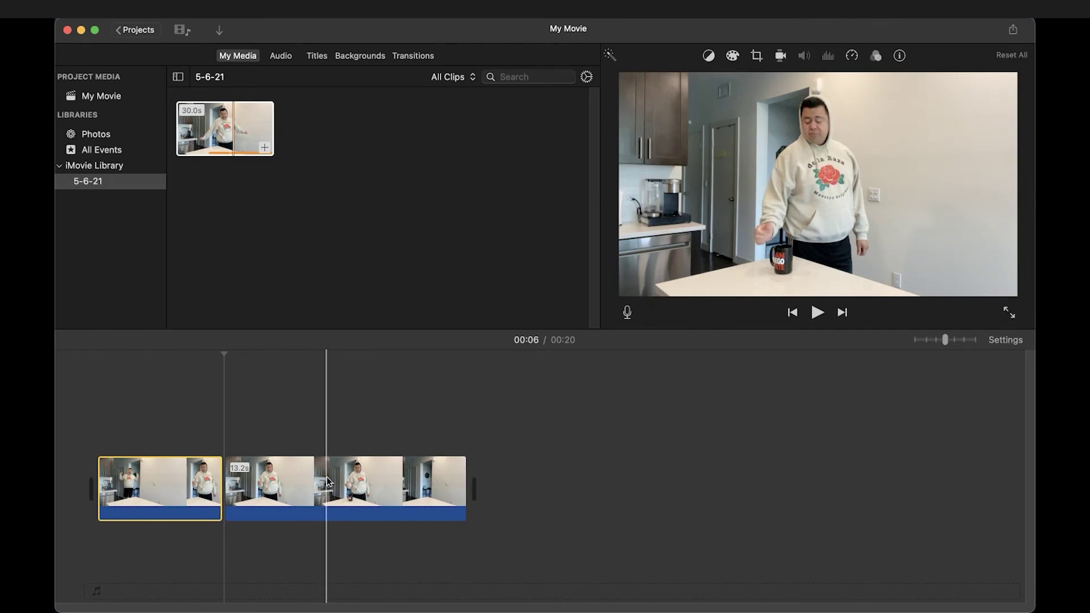
# Split the second clip at 12 seconds and delete the 5.5-second middle section.
pyautogui.click(326, 481)
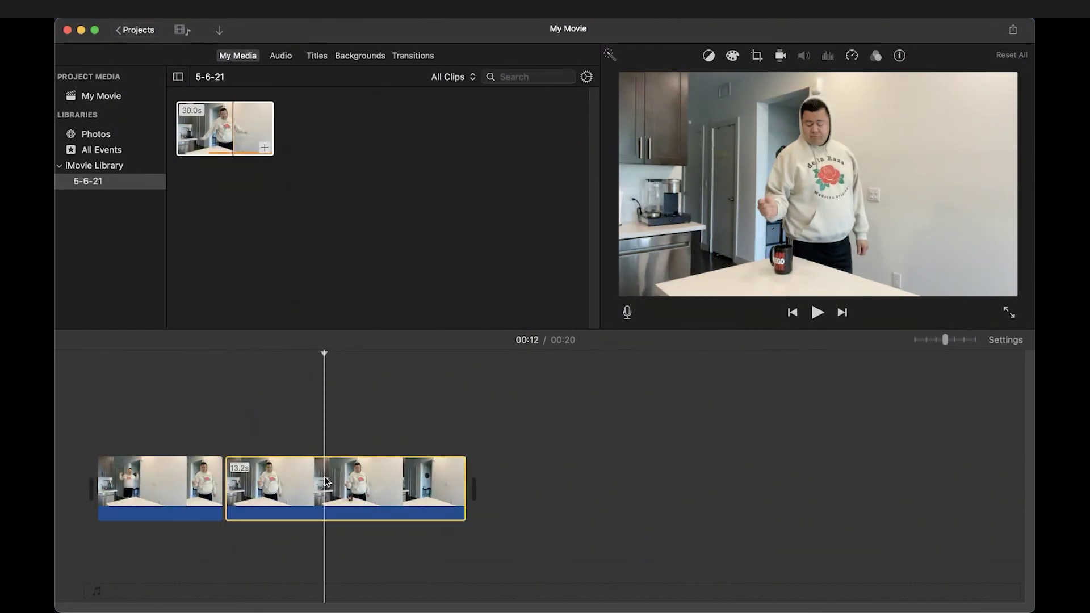
pyautogui.rightClick(325, 482)
pyautogui.click(352, 460)
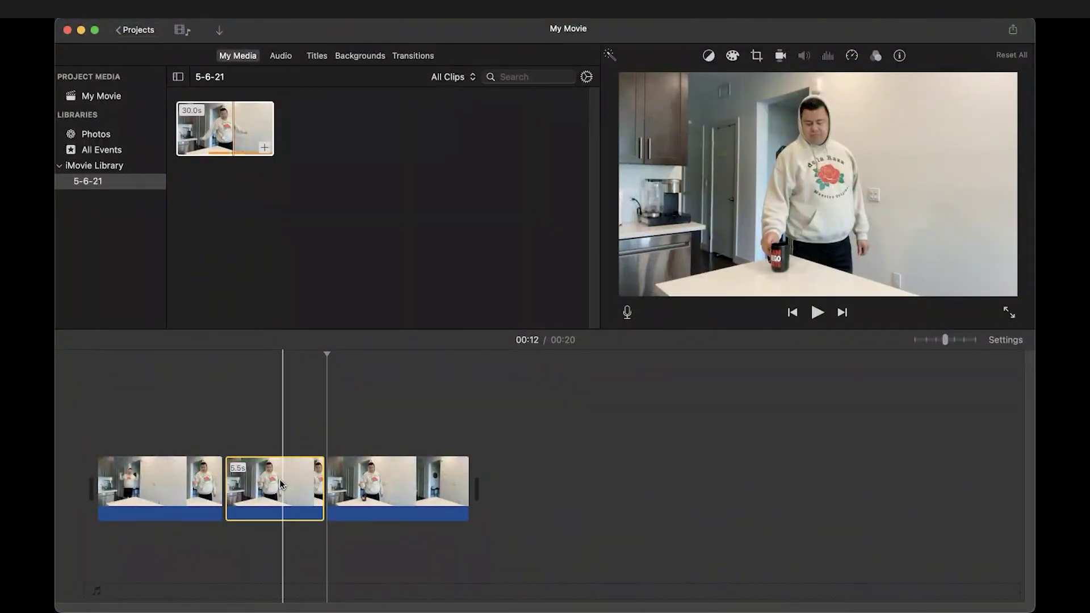
pyautogui.click(280, 483)
pyautogui.press('Delete')
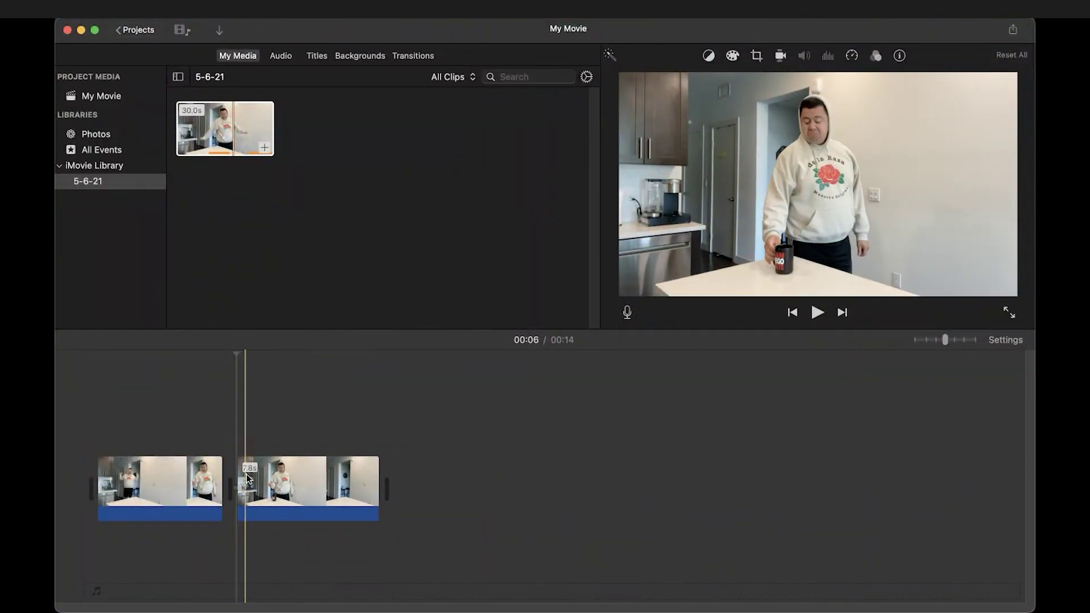
# Split at the 10-second mark and delete the 4.3-second trailing clip.
pyautogui.rightClick(302, 479)
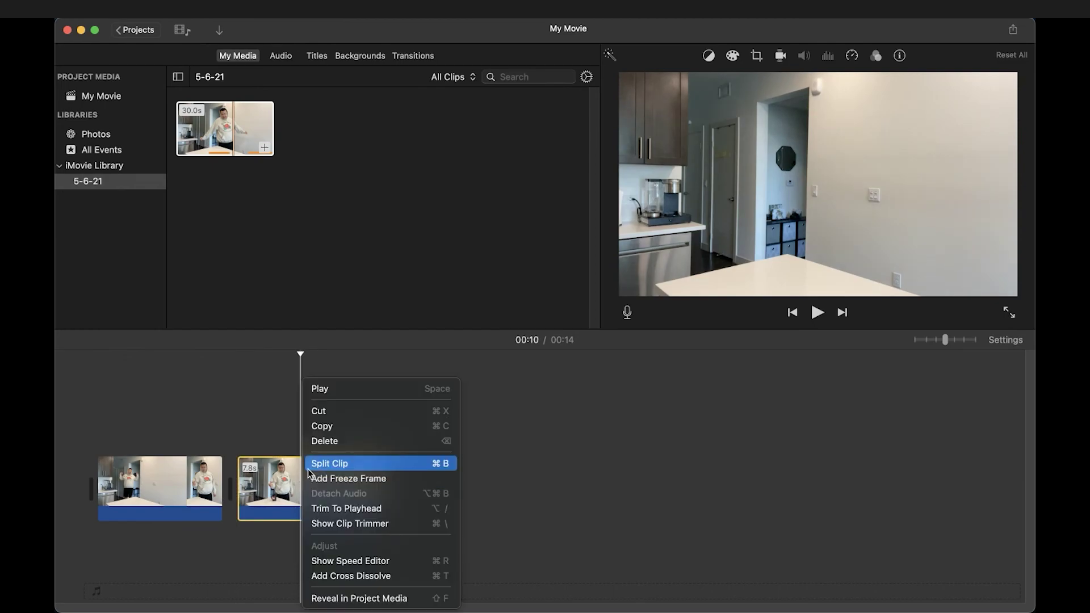
pyautogui.click(309, 469)
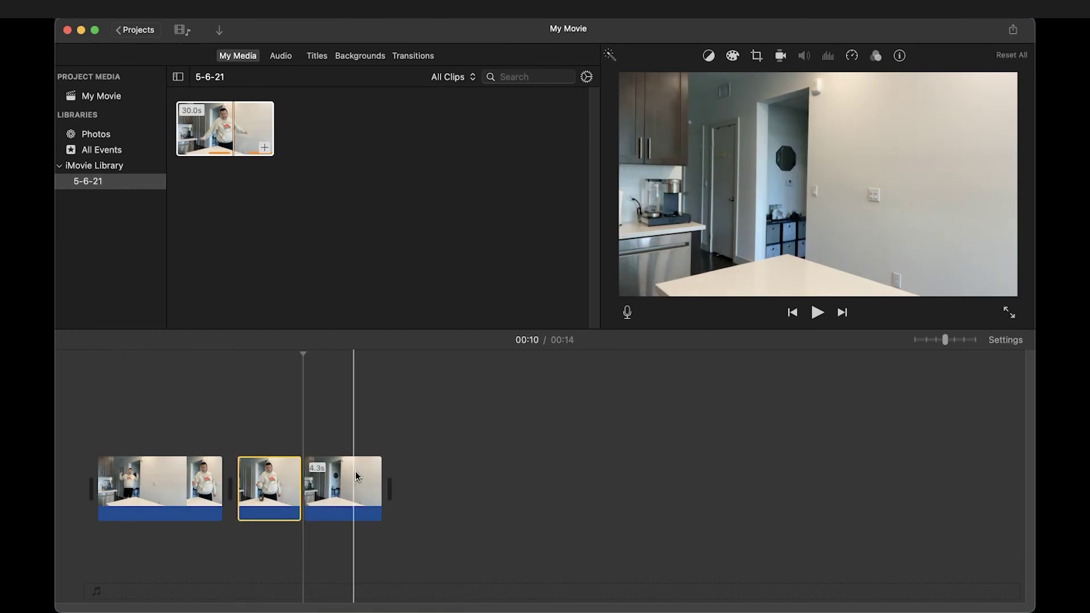
pyautogui.click(373, 483)
pyautogui.press('Delete')
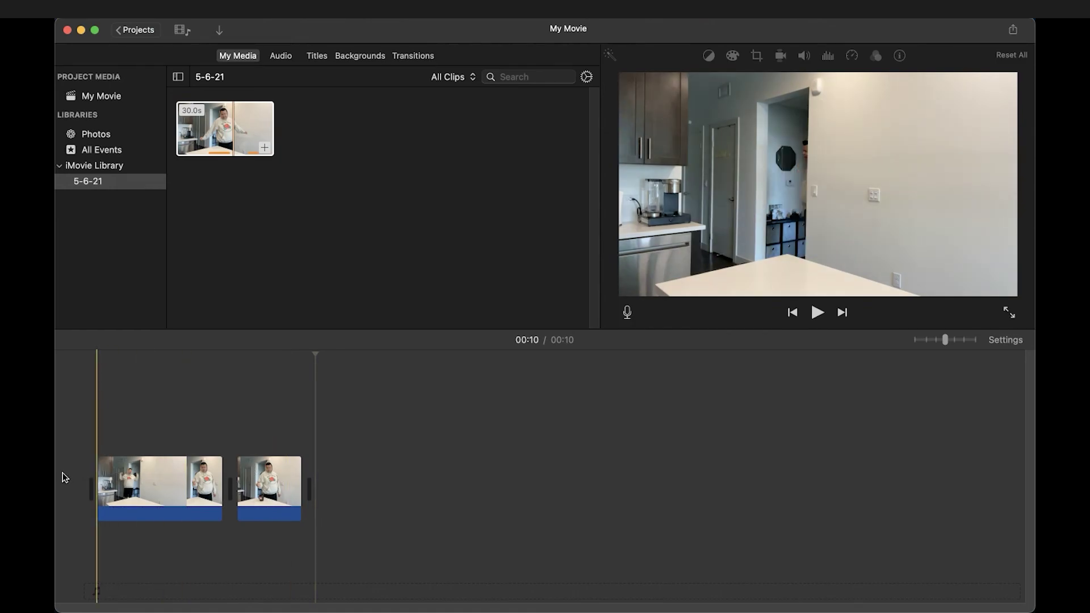
# Play the 10-second two-clip kitchen movie from the start to check the cut.
pyautogui.press('space')
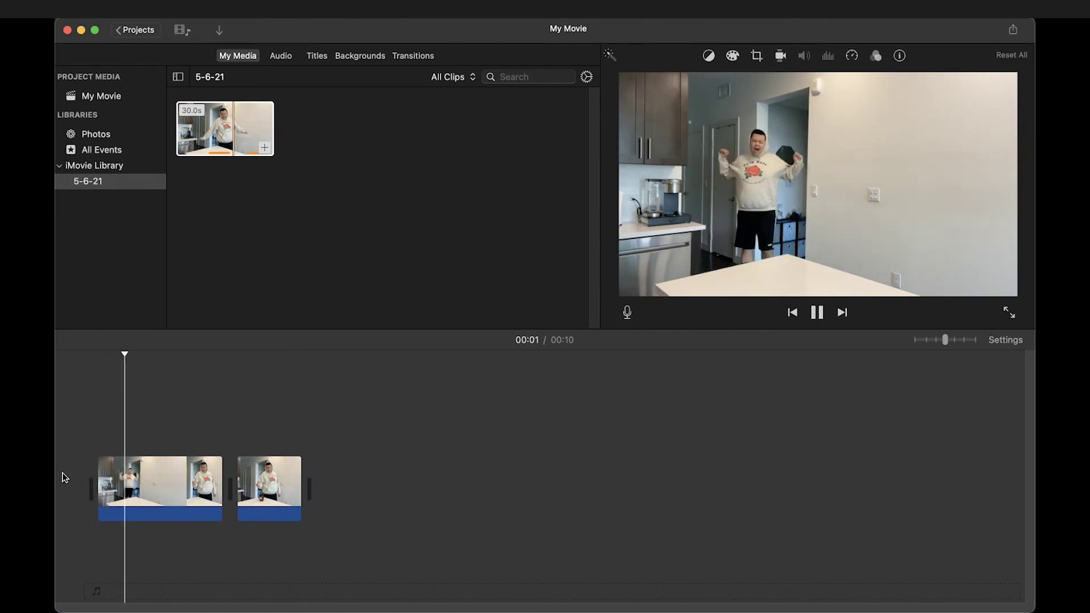